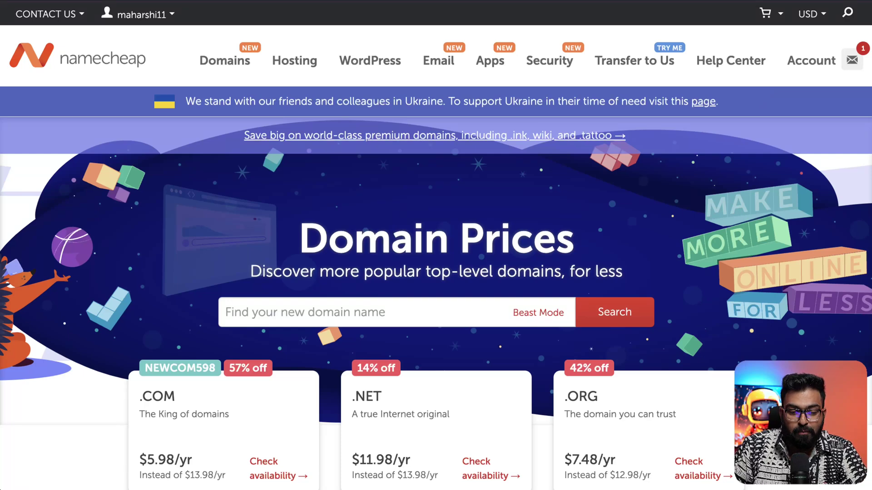
Step: Search Namecheap for greymatterai and add greymatterai.site ($0.98 for 1 year) to the cart
click(267, 318)
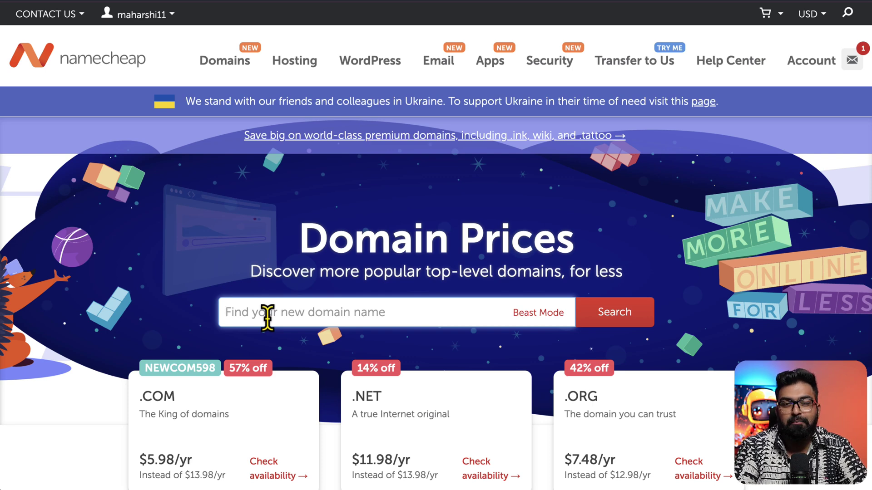
text(grey)
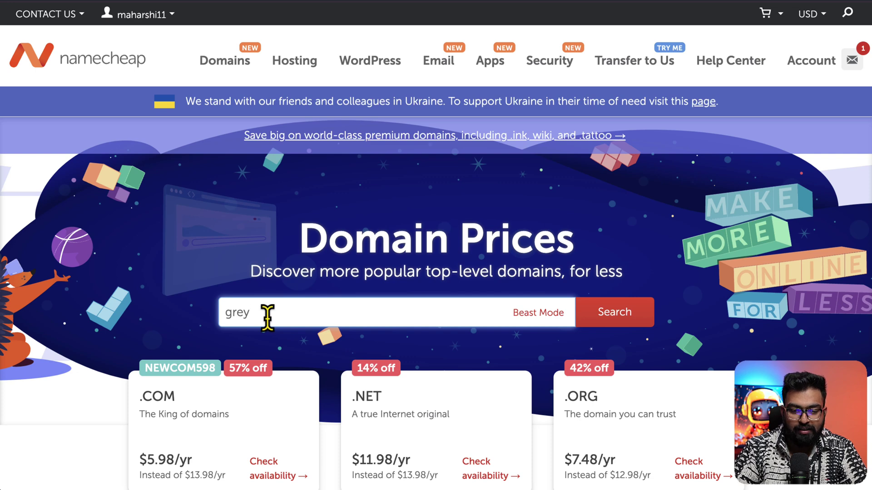
text(matterai)
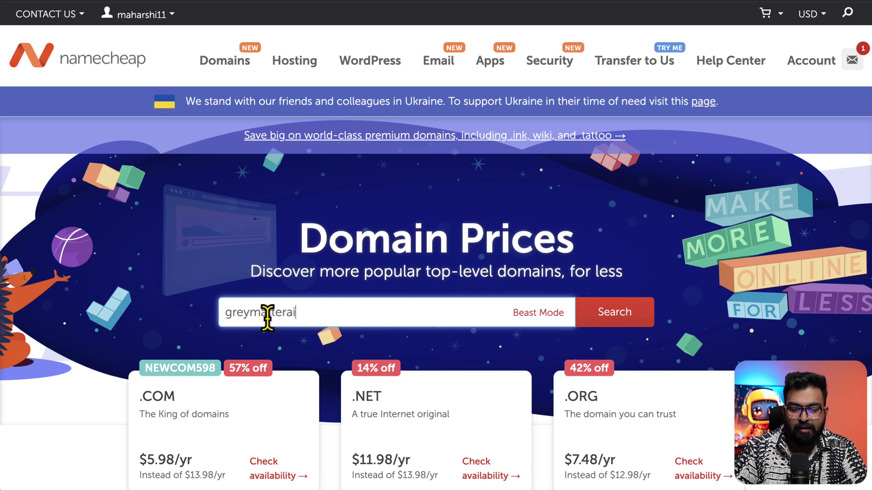
key(Return)
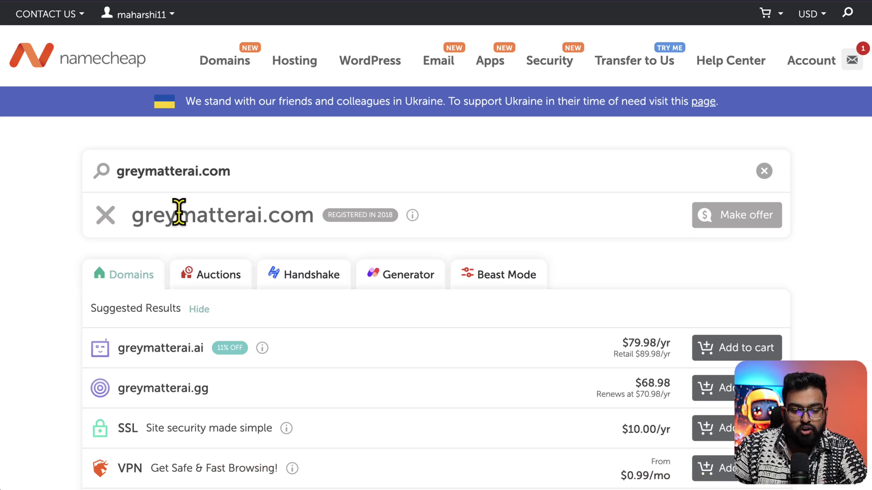
scroll(179, 213, down, 5)
scroll(179, 206, down, 3)
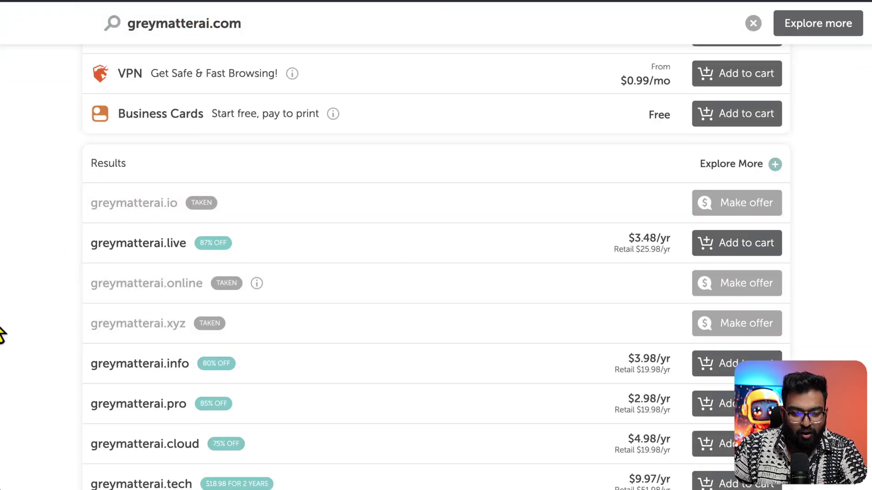
scroll(37, 324, down, 10)
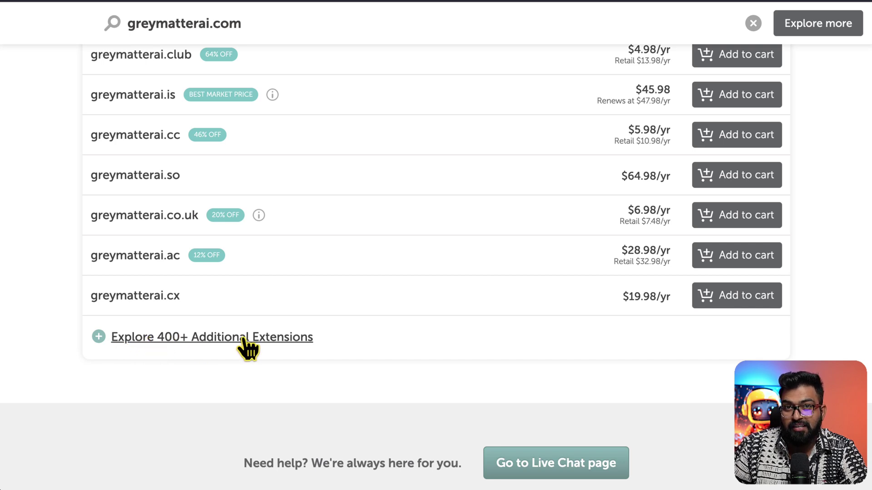
scroll(243, 338, up, 8)
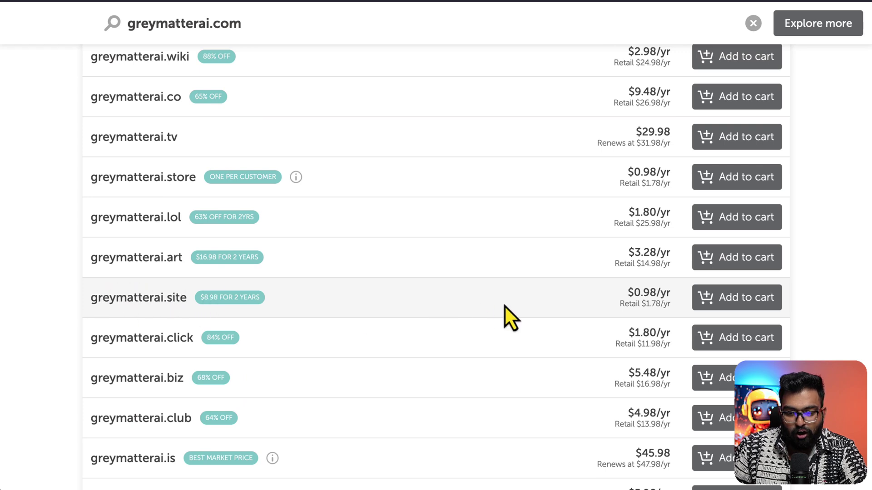
click(756, 299)
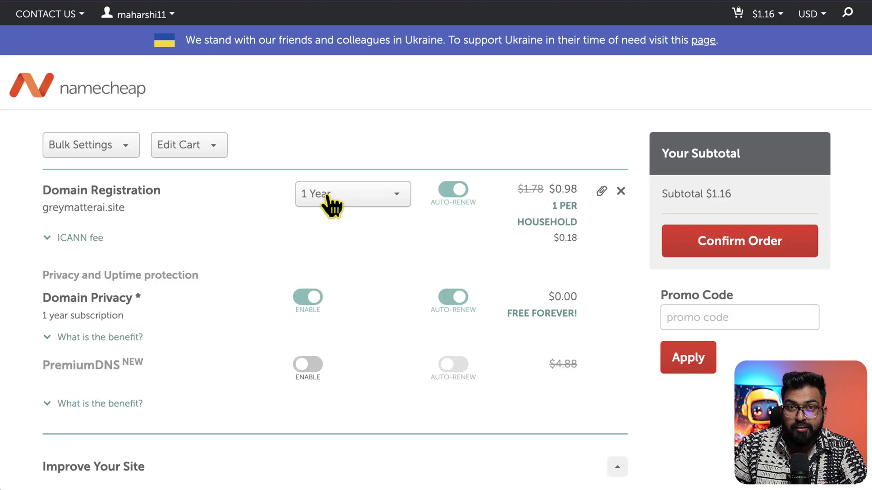
Step: Confirm the $1.16 greymatterai.site order and open that domain's management page from the Domain List
click(691, 253)
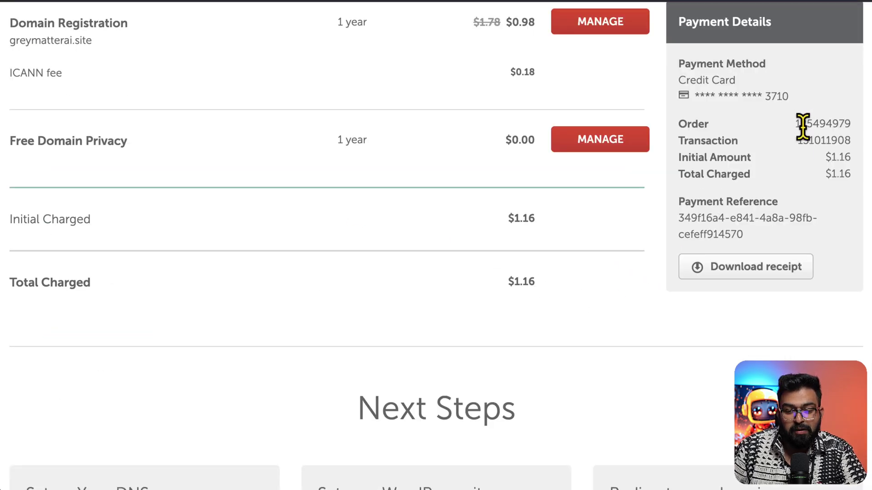
click(628, 148)
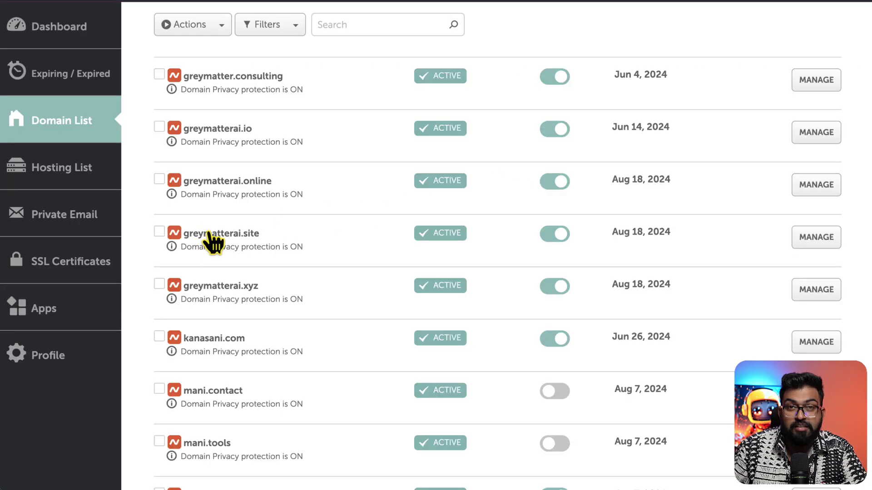
click(823, 244)
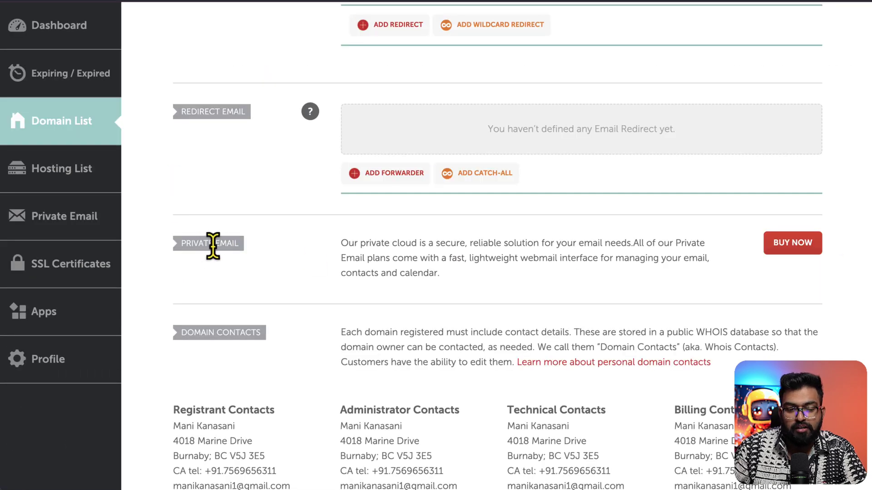
Step: Order the free Private Email trial for the owned domain greymatterai.site and confirm it
click(780, 242)
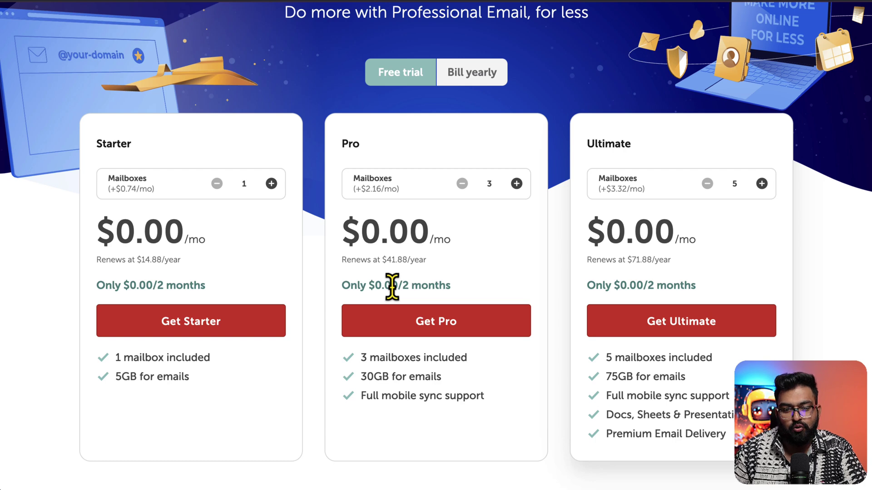
click(345, 314)
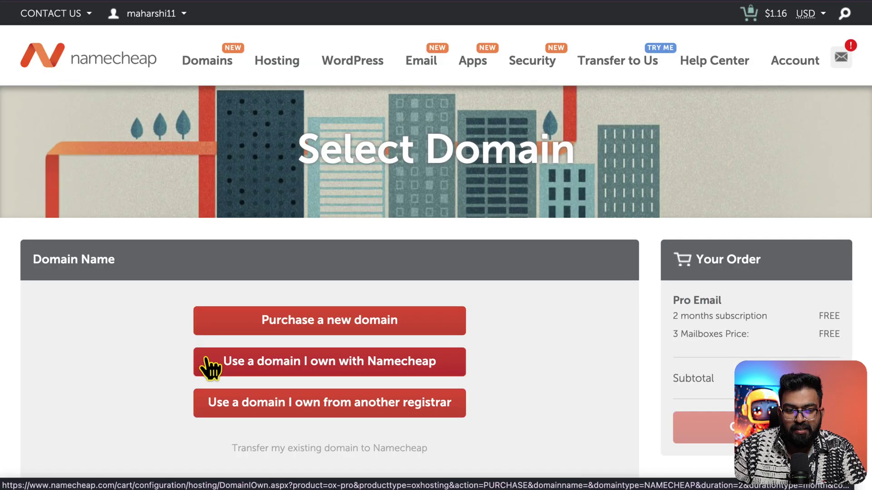
click(223, 374)
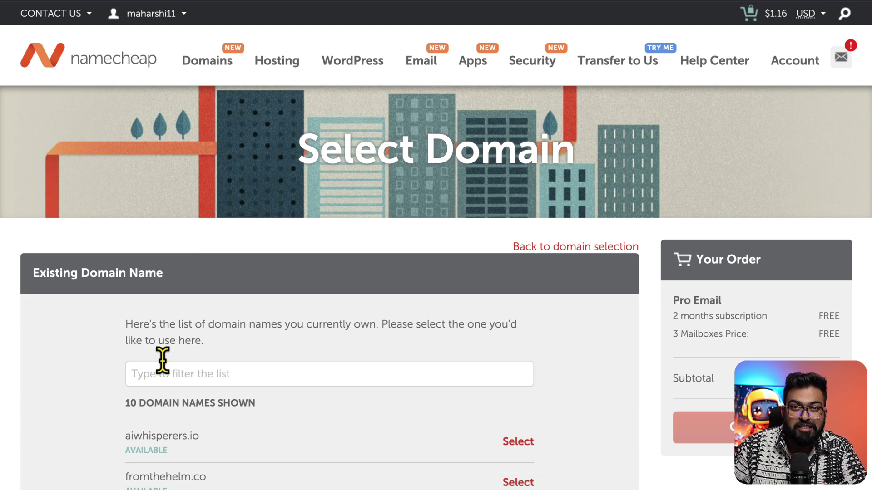
scroll(214, 350, down, 7)
click(508, 319)
click(736, 220)
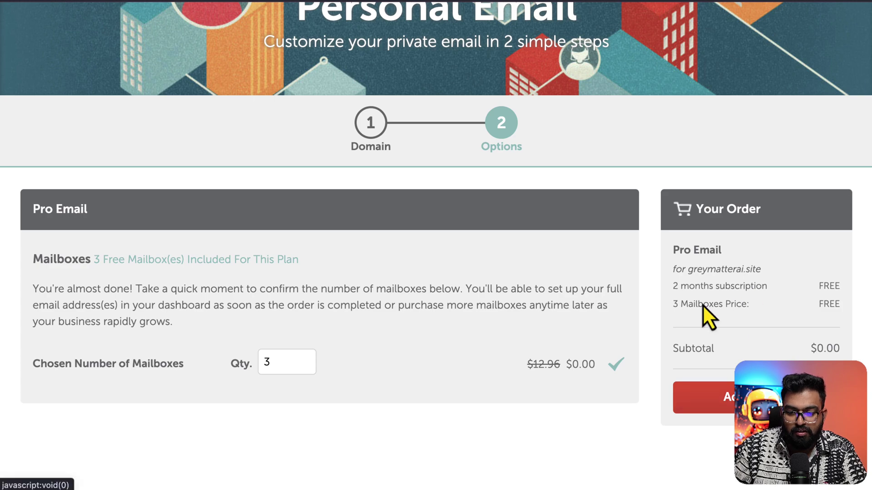
click(721, 394)
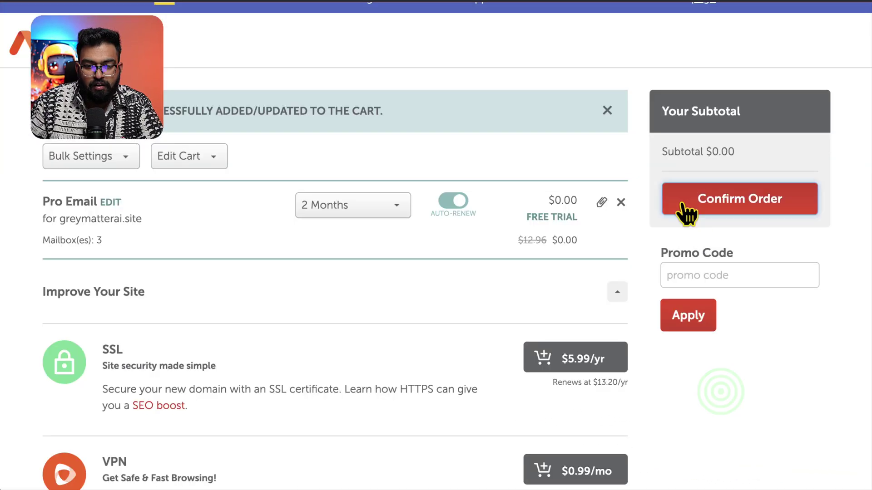
click(686, 208)
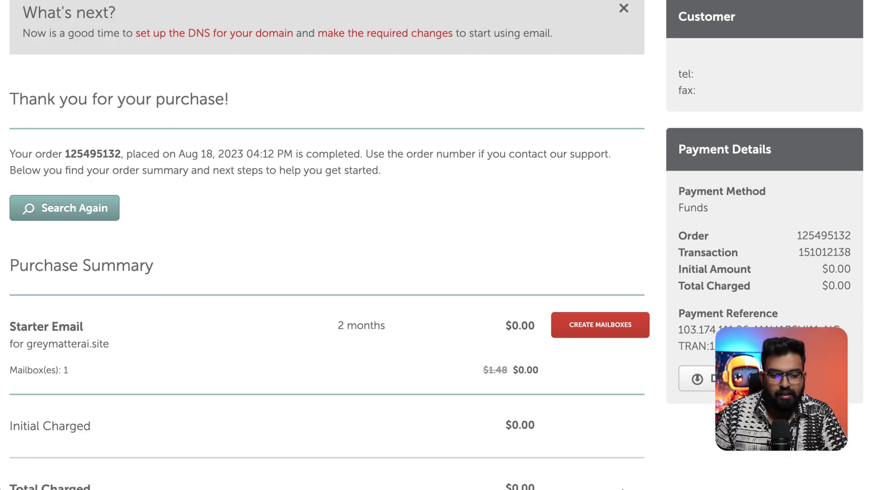
click(588, 326)
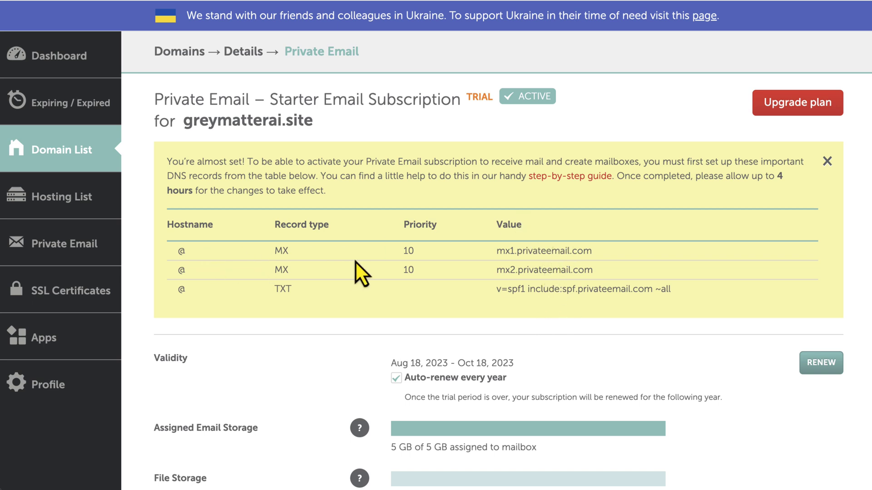
Step: Open the Namecheap dashboard in a new tab and go to greymatterai.site's domain details
click(24, 54)
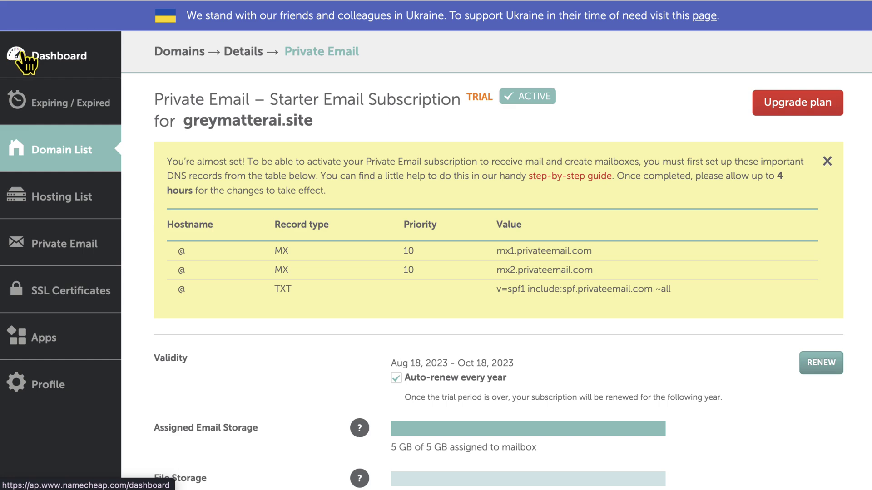
click(42, 58)
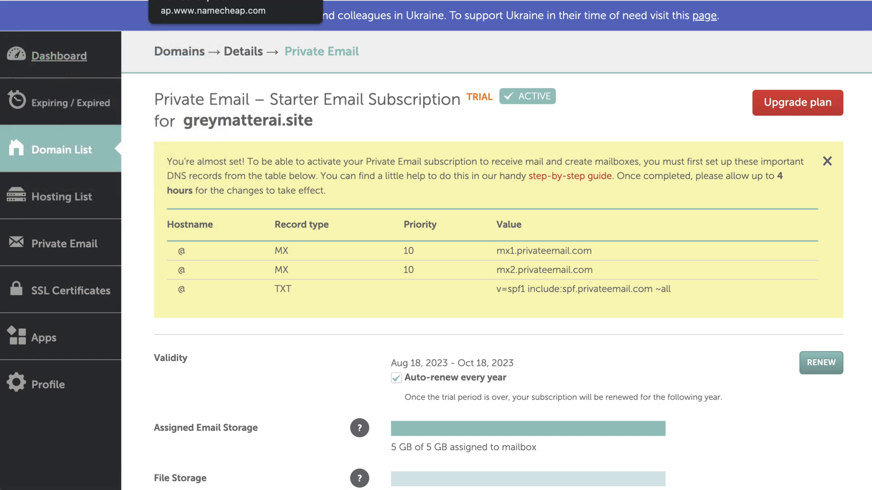
key(ctrl+Tab)
scroll(407, 273, down, 3)
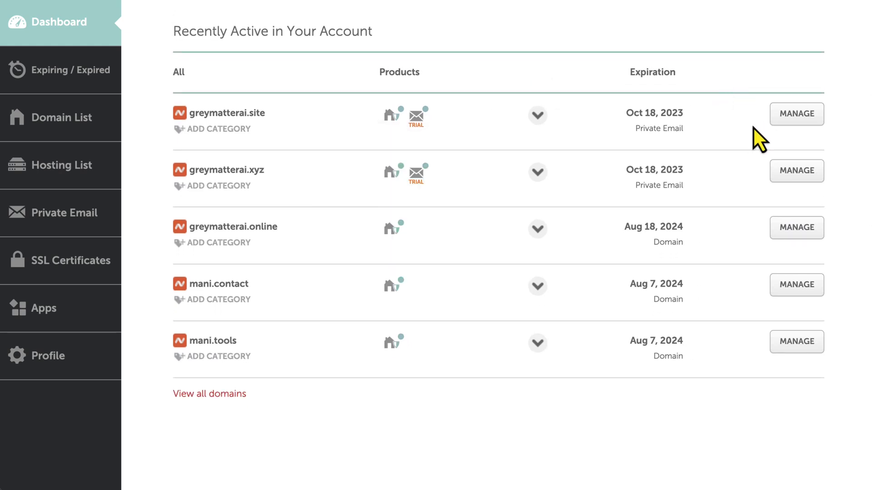
click(793, 117)
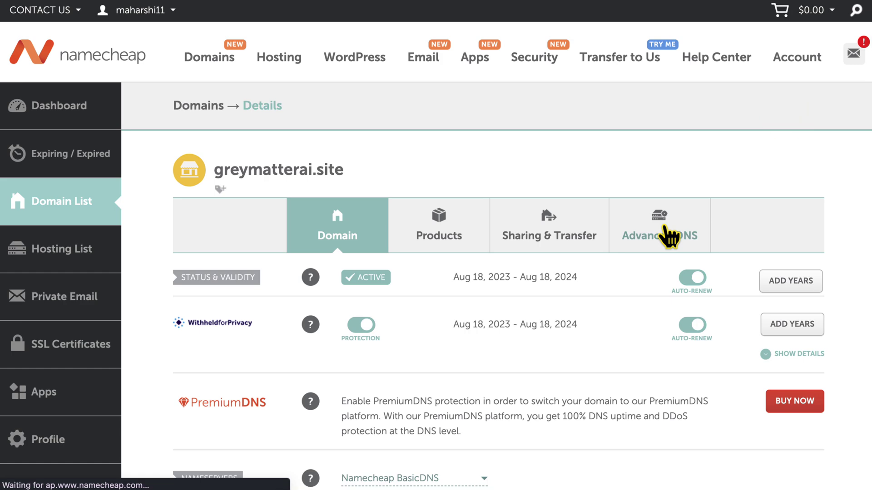
Step: In Advanced DNS, switch mail settings to Custom MX using mx1.privateemail.com and remove the empty row
click(668, 235)
scroll(576, 166, down, 5)
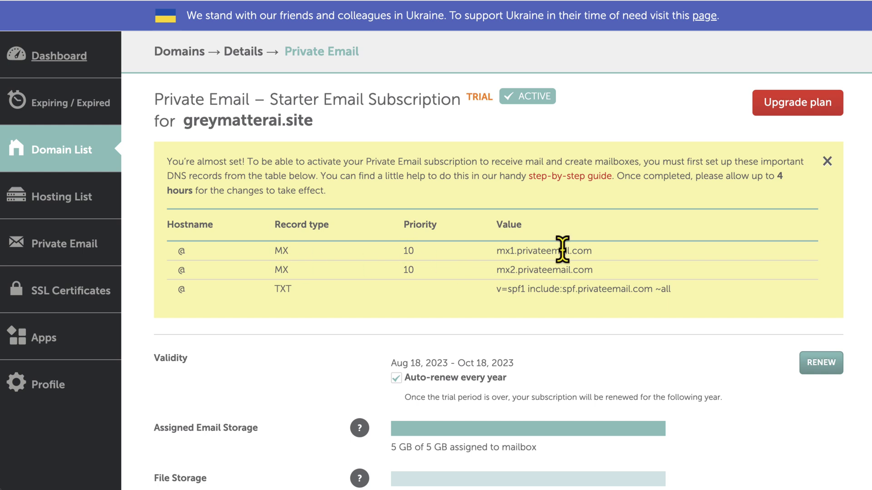
drag(594, 253, 501, 250)
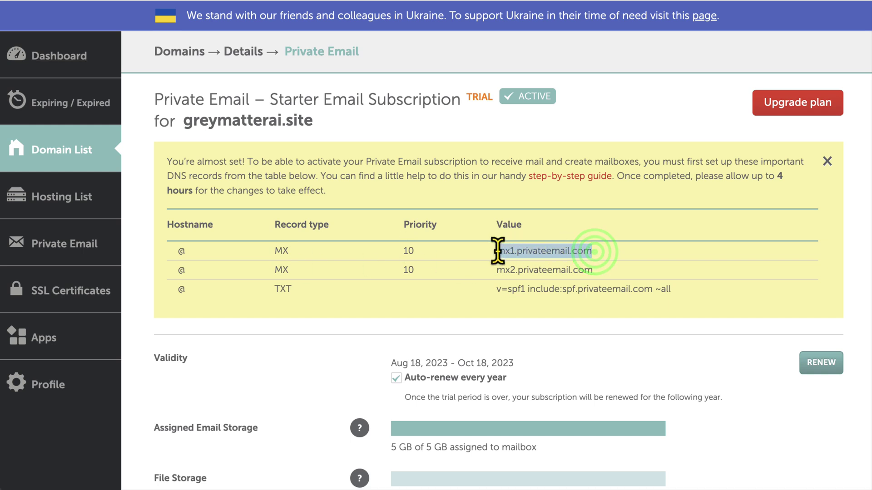
right_click(512, 250)
click(541, 278)
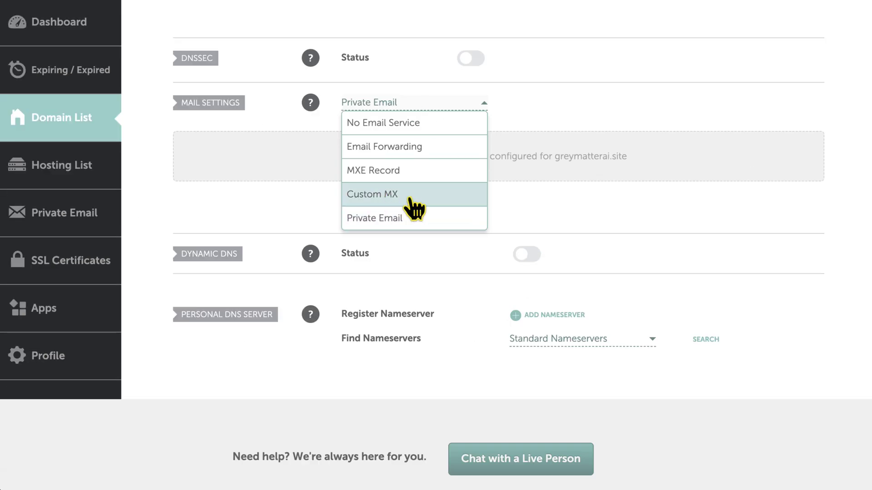
click(411, 200)
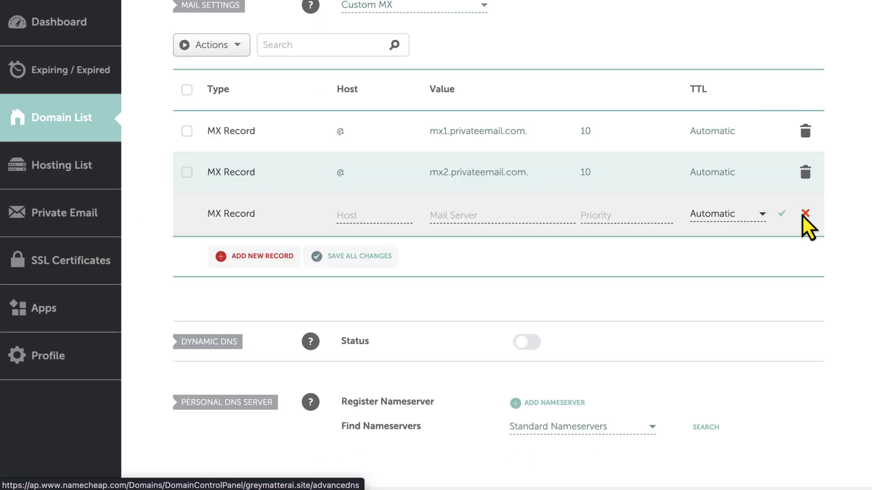
click(802, 215)
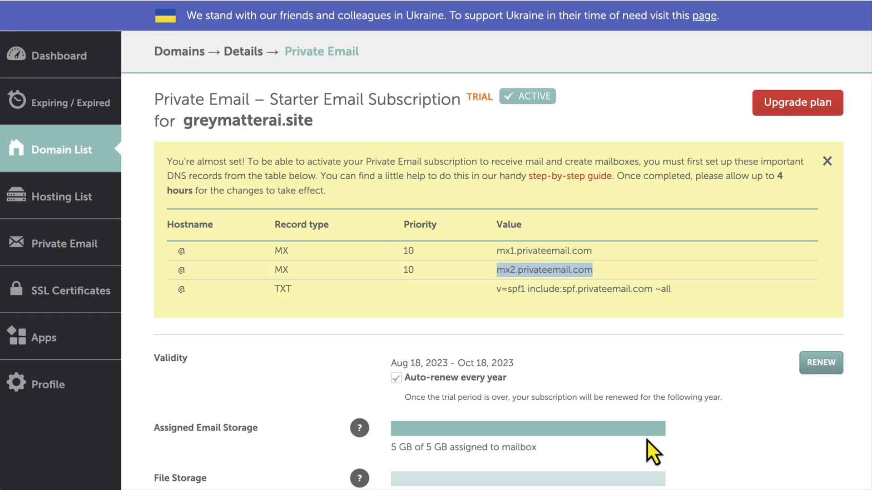
Step: Add the copied SPF value as a new TXT host record and save it
drag(667, 289, 487, 291)
right_click(538, 290)
click(587, 320)
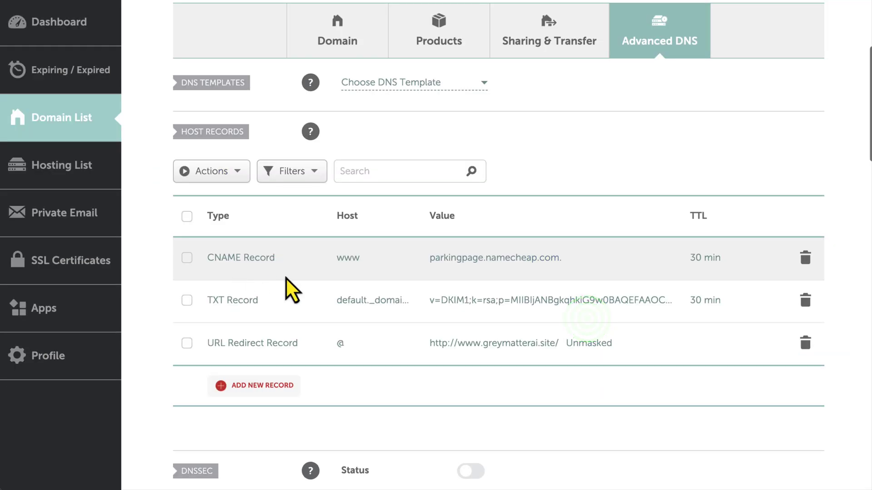
click(253, 386)
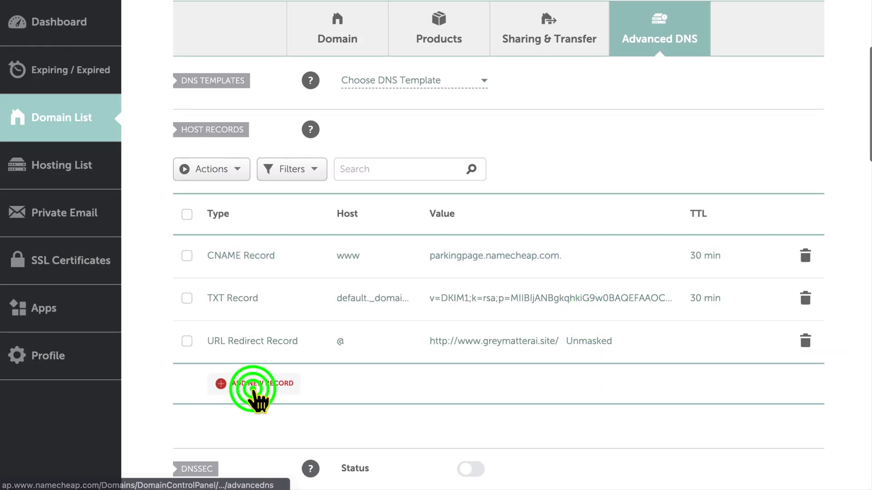
click(374, 239)
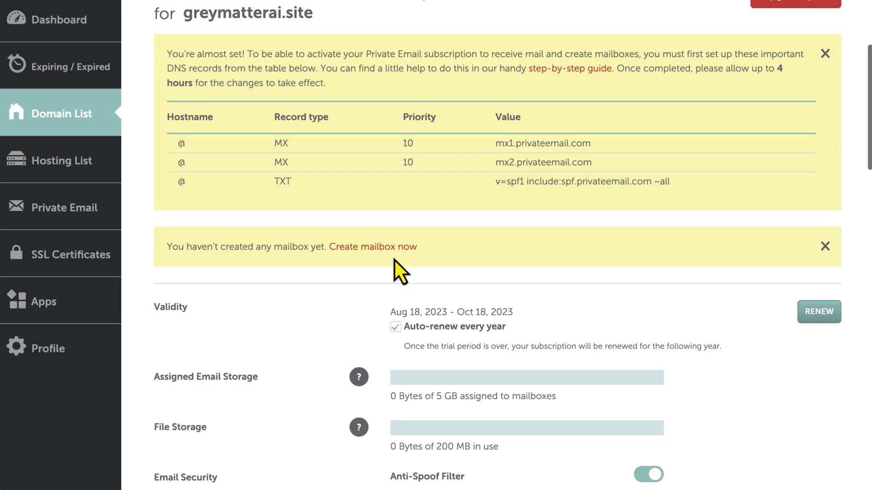
click(389, 247)
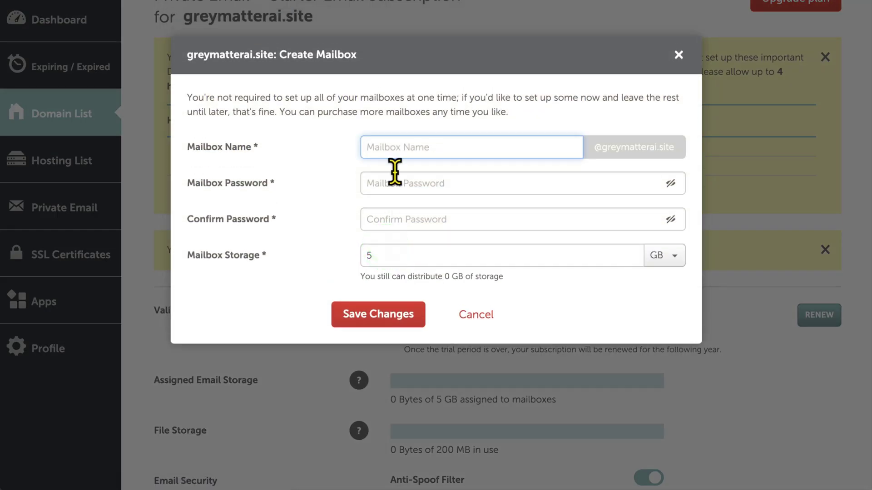
Step: Create a greymatterai.site mailbox using the suggested strong password
text(m)
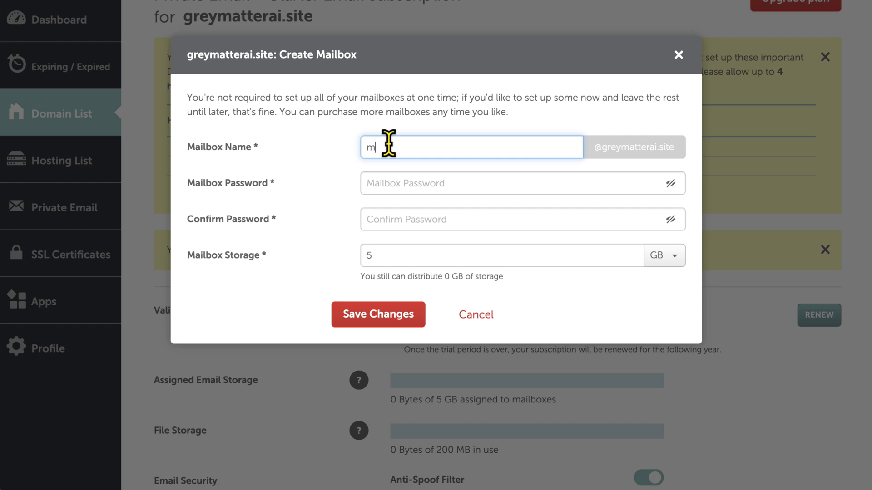
text(ani)
key(Tab)
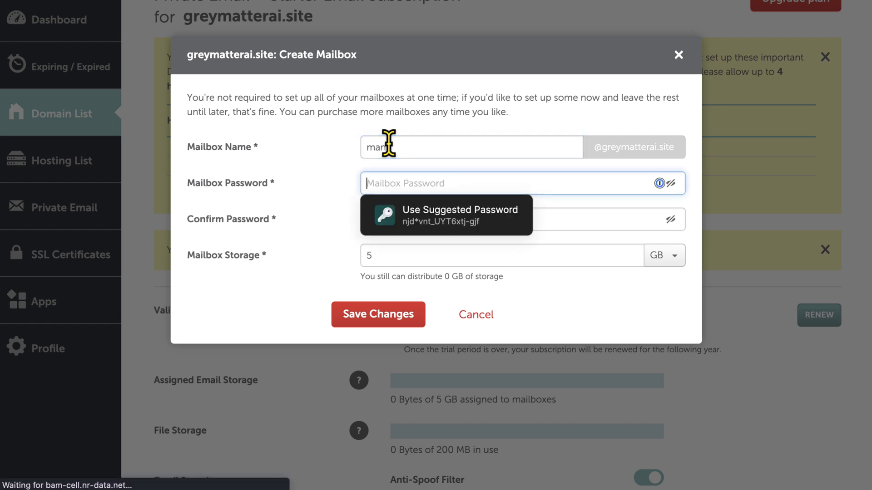
click(436, 212)
click(338, 313)
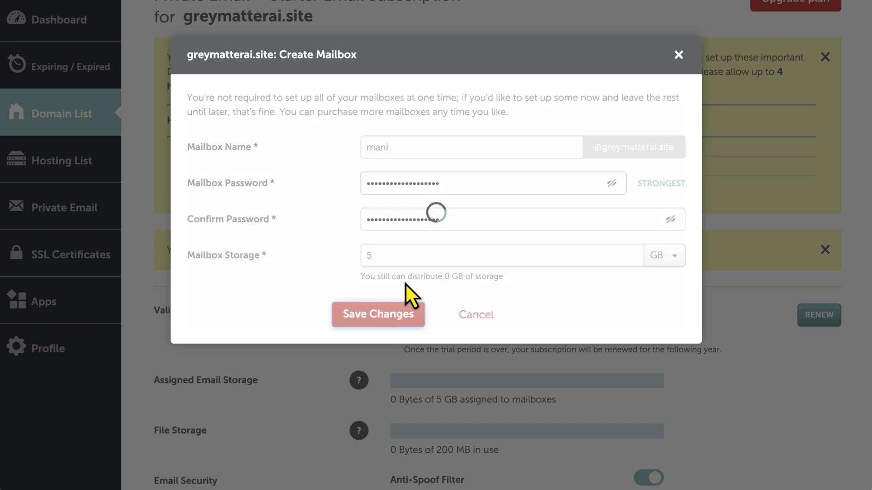
Step: Open the new mailbox's webmail from its options menu and sign in
scroll(364, 291, down, 1)
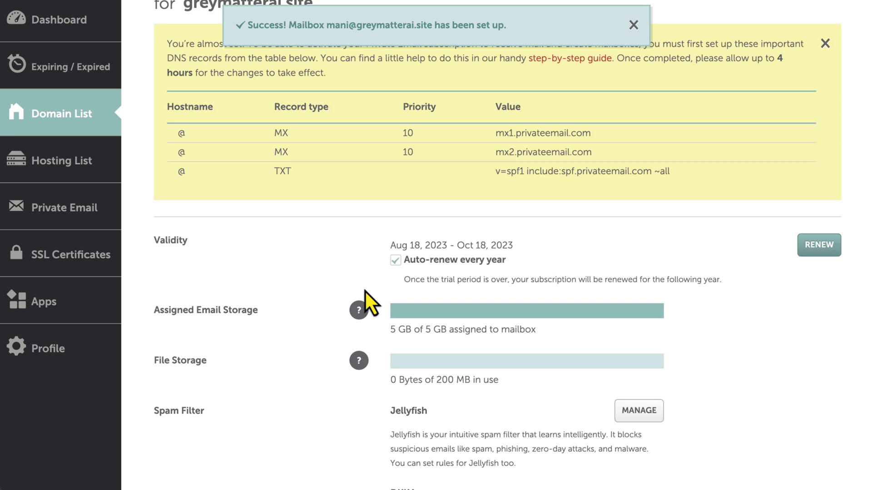
scroll(365, 291, down, 10)
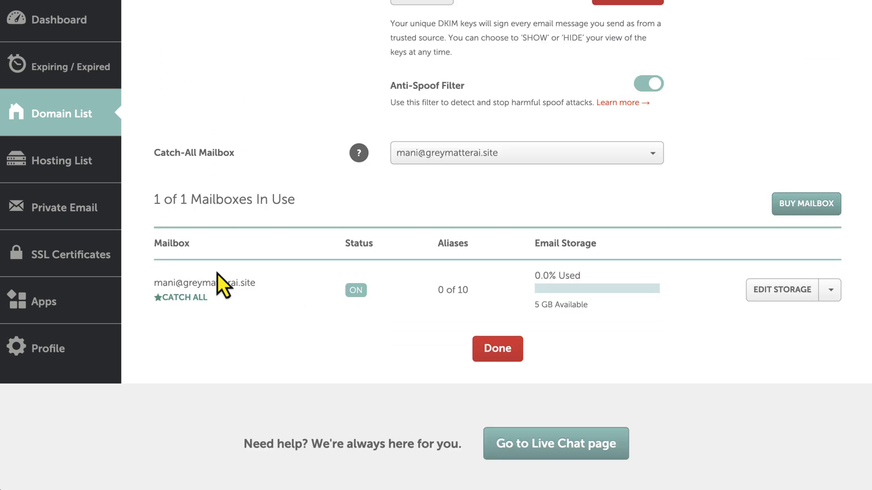
click(829, 291)
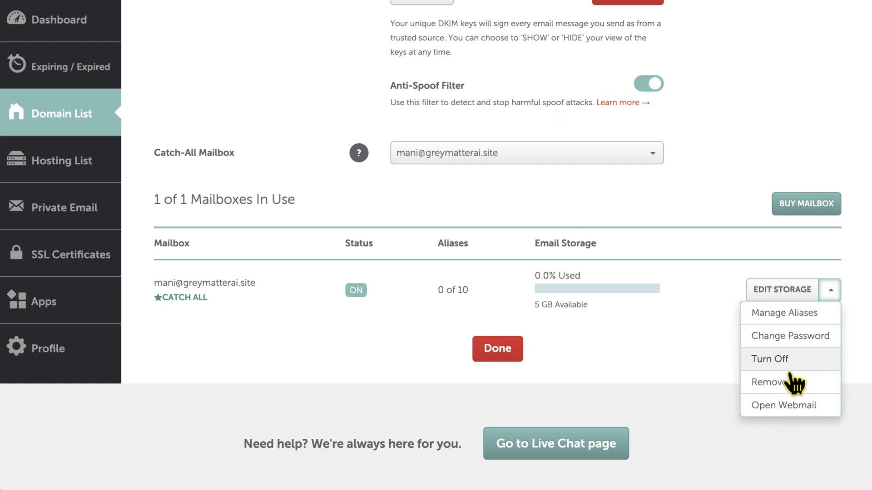
click(819, 412)
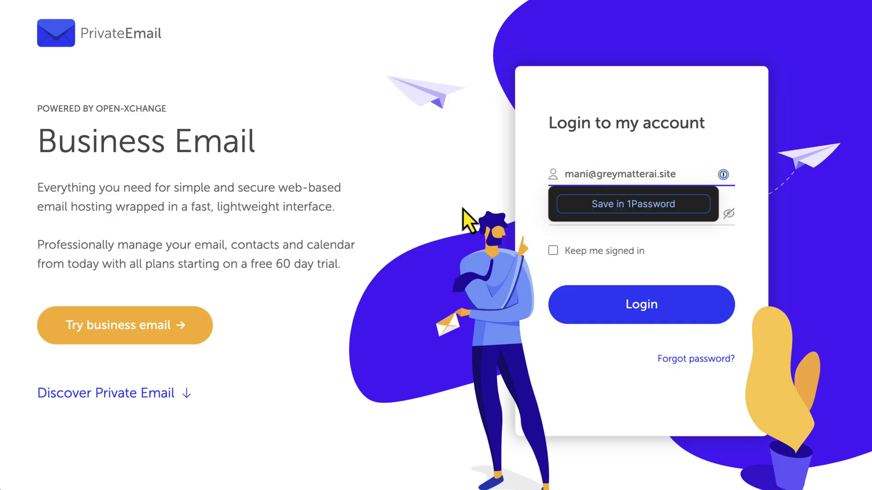
key(Return)
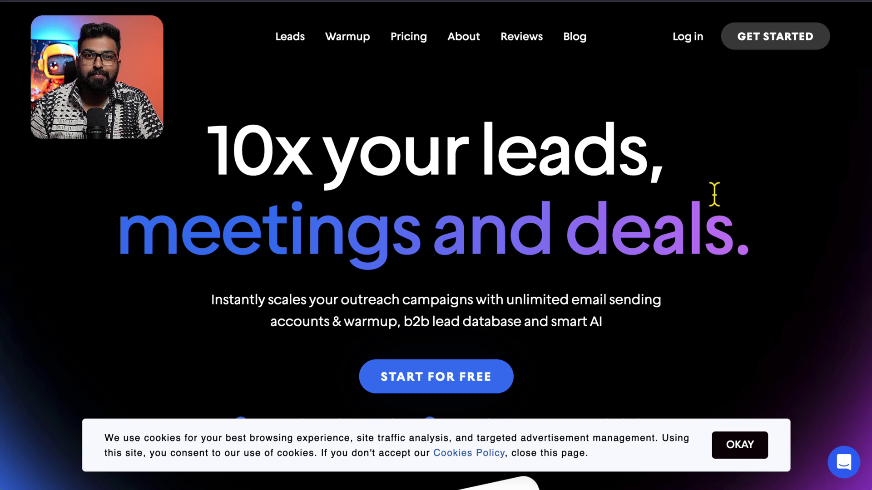
Step: On Instantly's Email Accounts page, choose Connect in the Add an account popup
scroll(715, 197, down, 4)
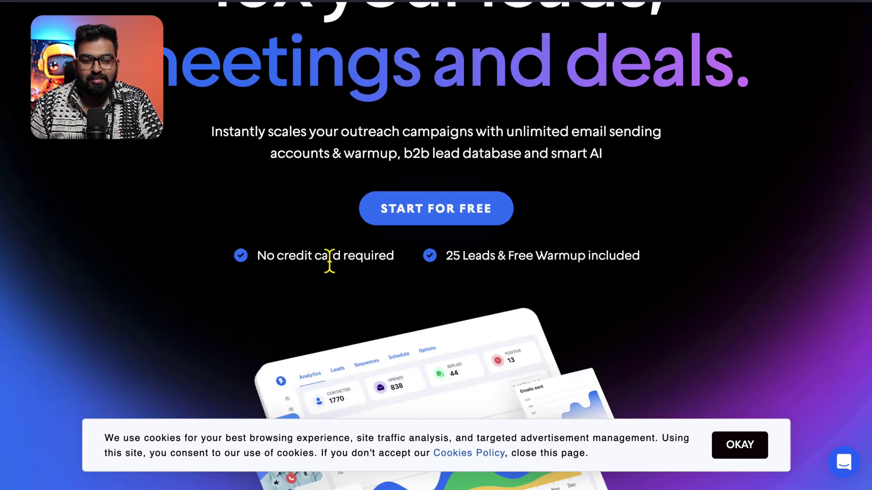
scroll(384, 279, up, 4)
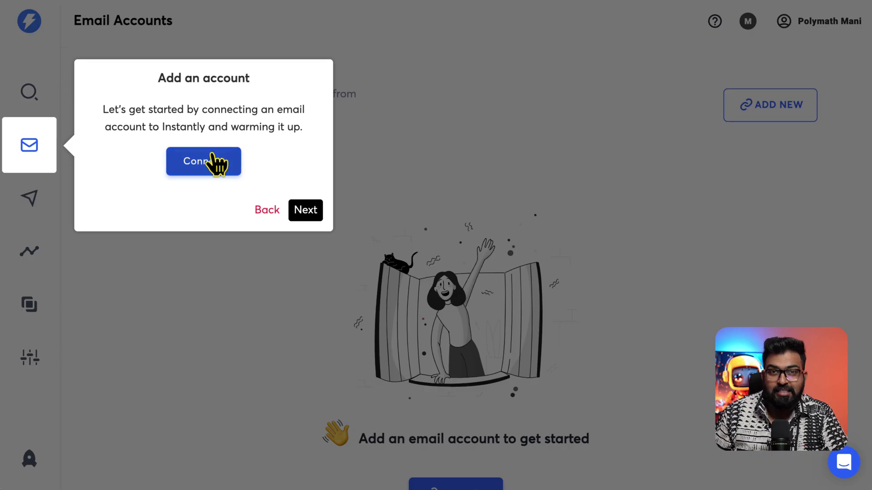
click(213, 153)
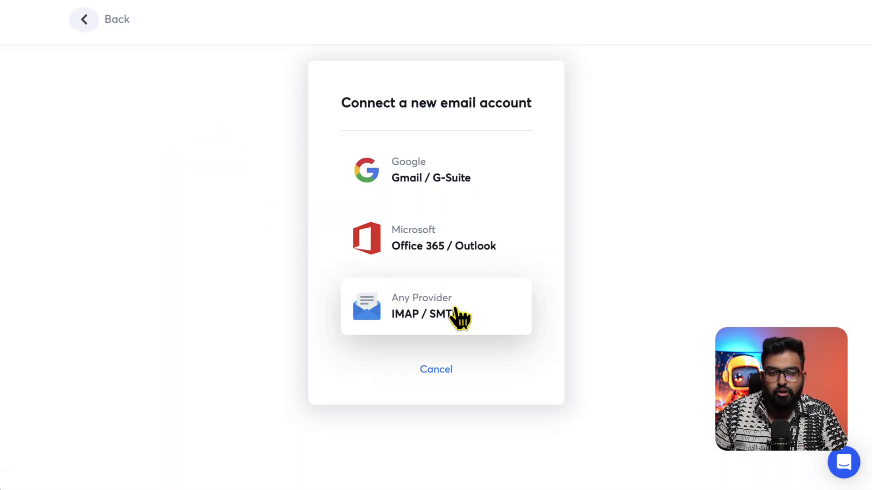
Step: Choose the IMAP/SMTP provider for a single account and fill in the sender name and email
click(424, 318)
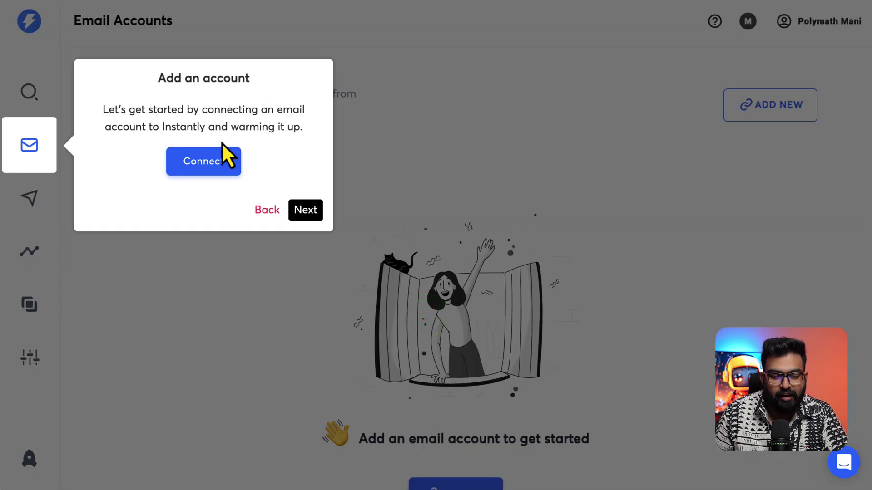
click(218, 155)
click(390, 293)
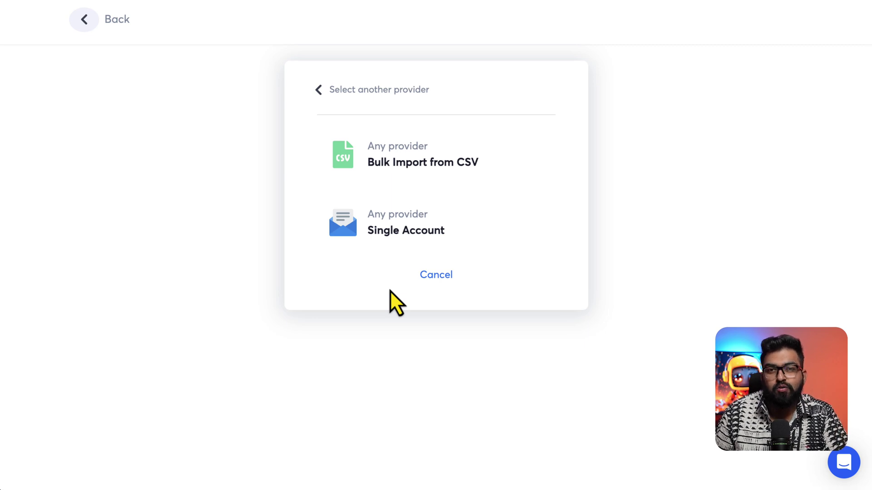
click(398, 237)
click(397, 232)
click(414, 272)
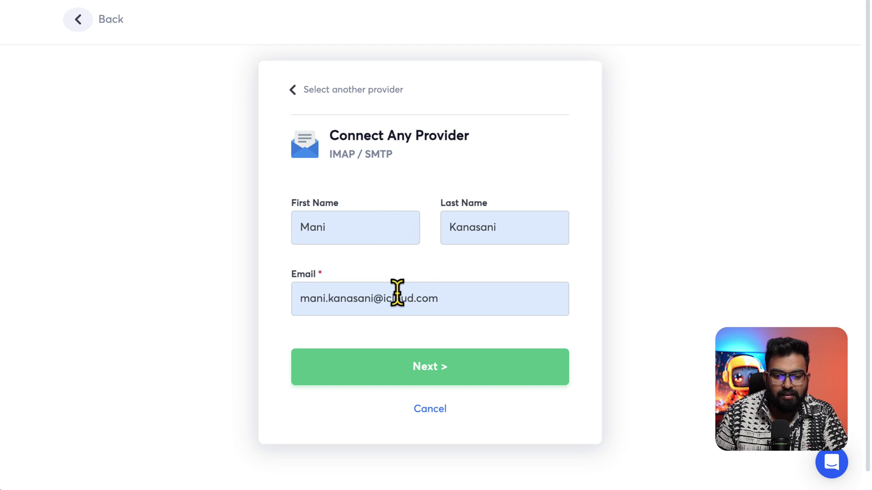
click(333, 363)
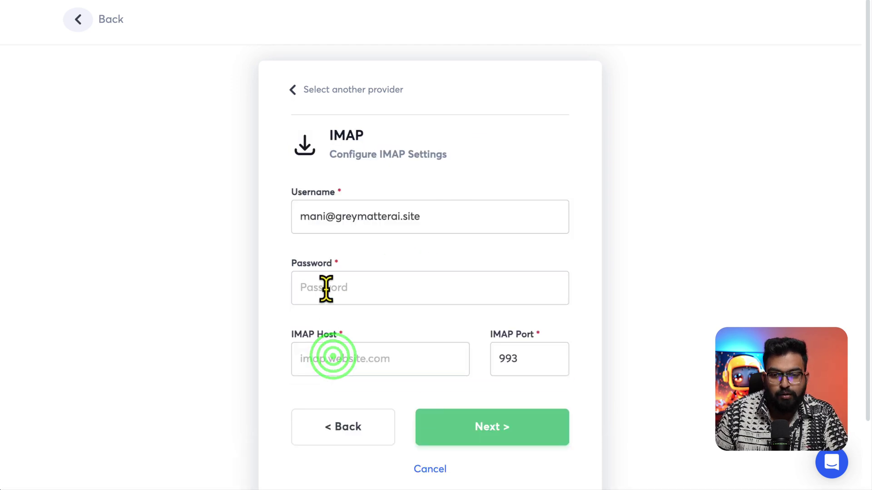
Step: Enter the mailbox password, imap.privateemail.com and smtp.privateemail.com hosts, and pass both connection tests
click(399, 288)
key(ctrl+v)
click(175, 273)
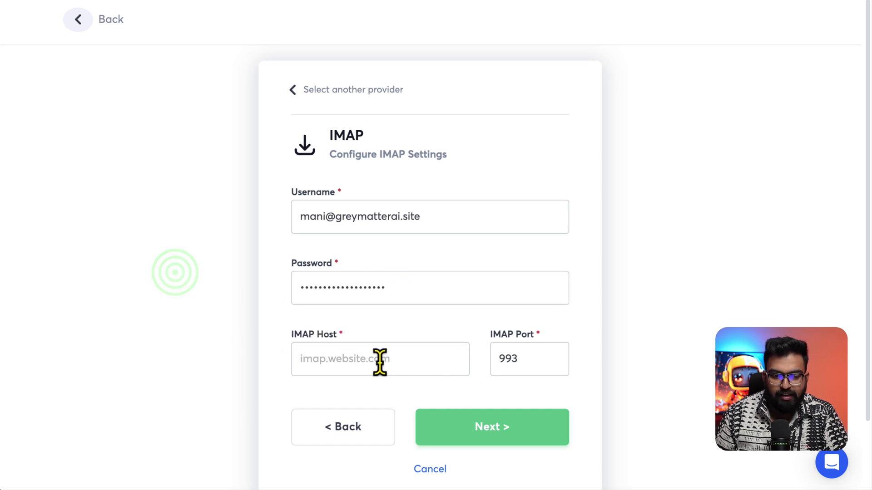
click(359, 362)
text(ima)
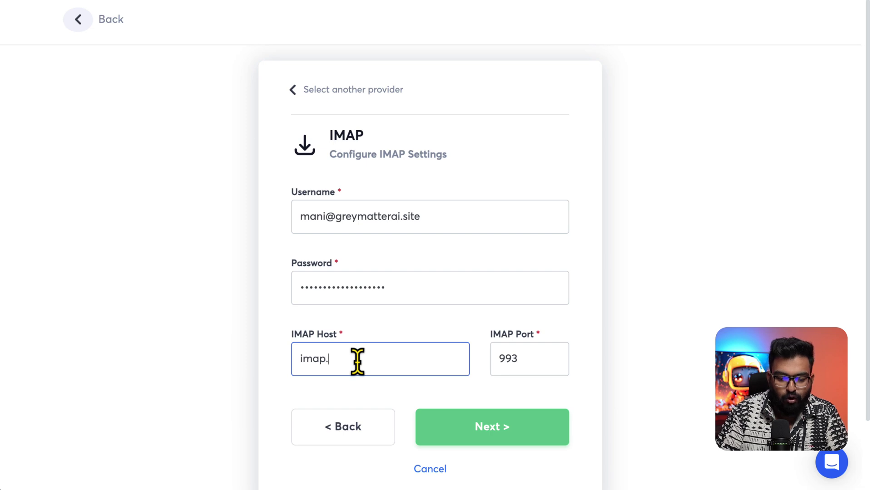
text(p.)
key(ctrl+v)
click(476, 418)
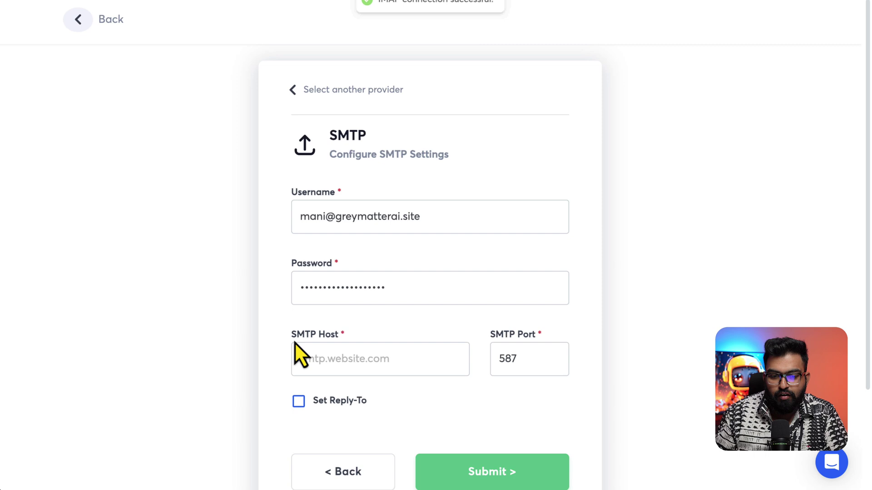
click(306, 361)
key(ctrl+v)
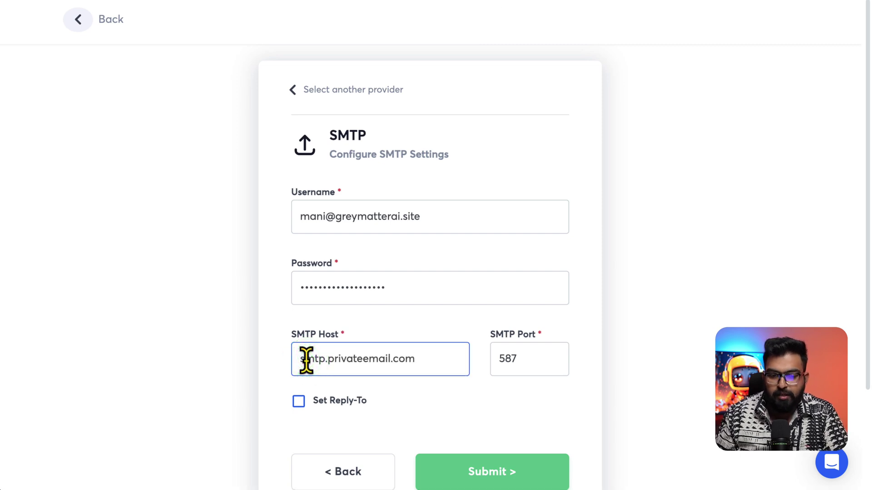
click(462, 465)
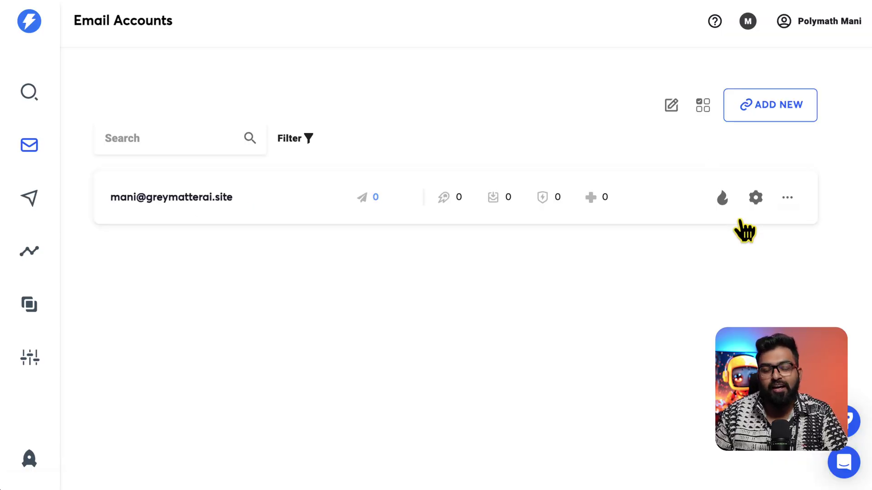
Step: Create a new campaign named 'Realestate Campaign'
click(722, 198)
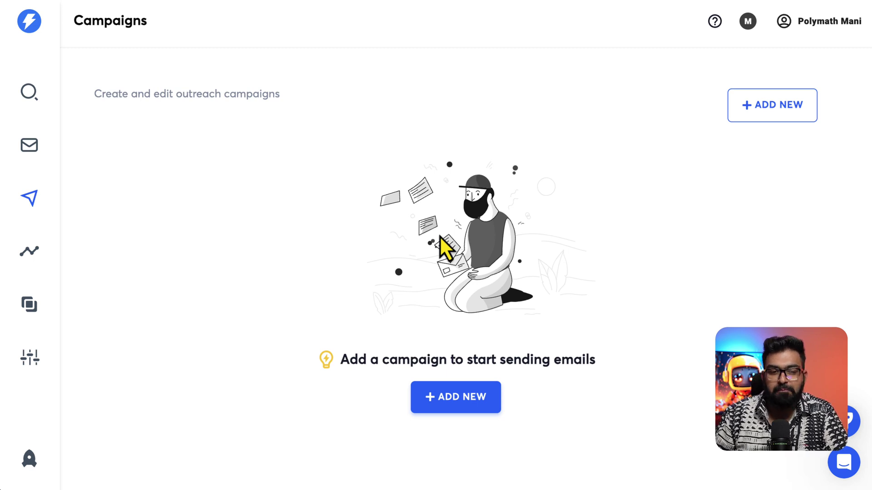
click(467, 406)
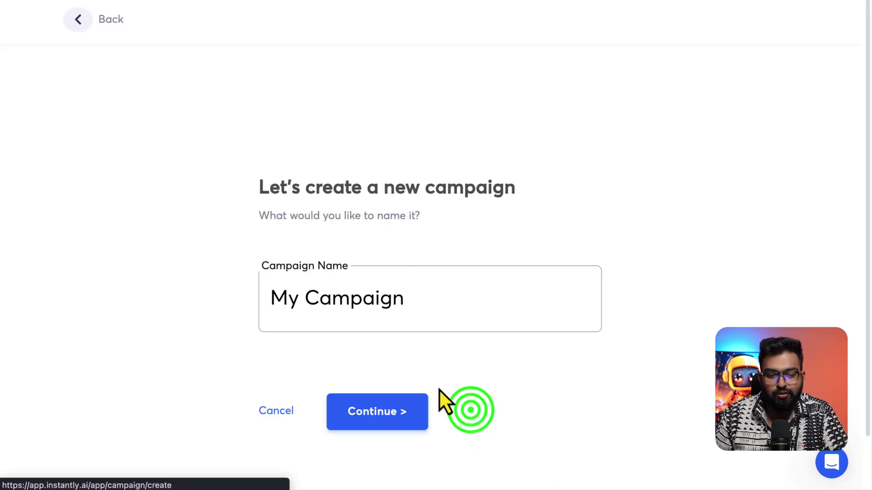
double_click(295, 298)
text(Realestate)
key(Return)
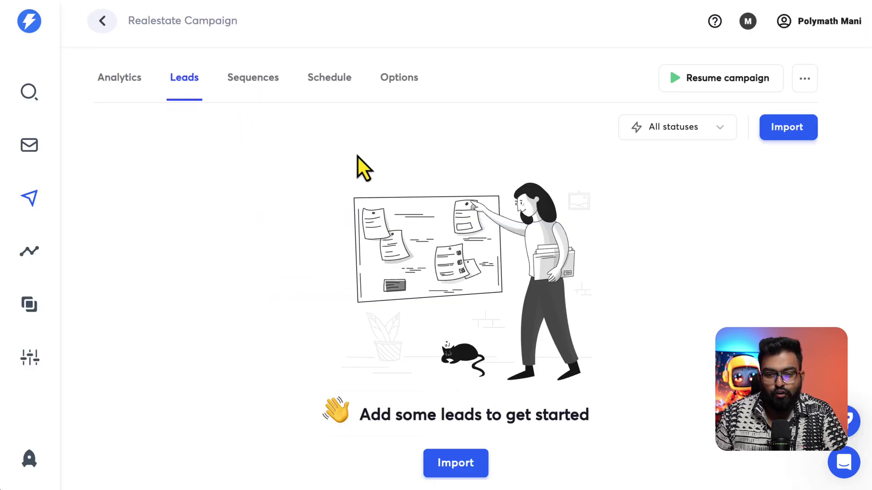
Step: Import leads into the campaign using Lead Finder
click(797, 122)
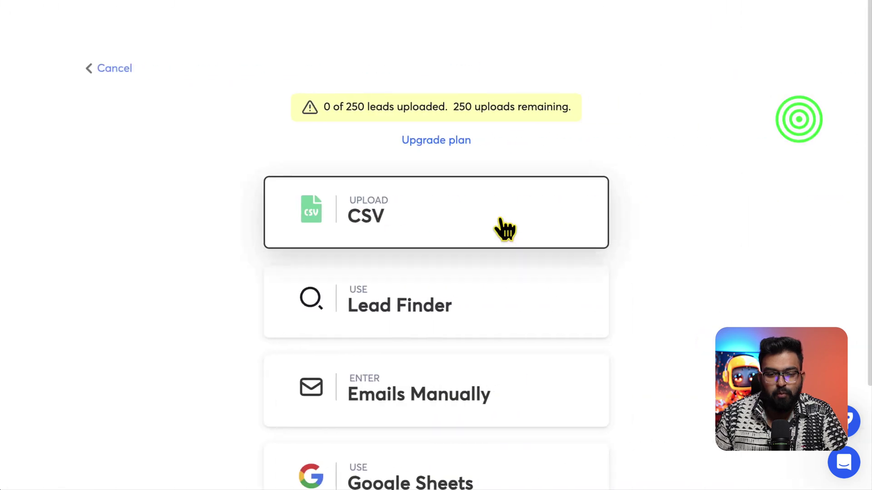
scroll(413, 312, down, 2)
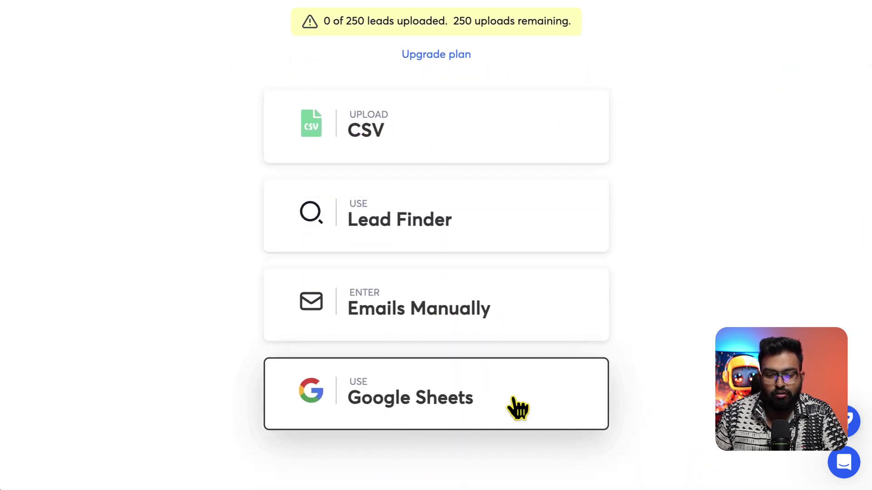
click(473, 234)
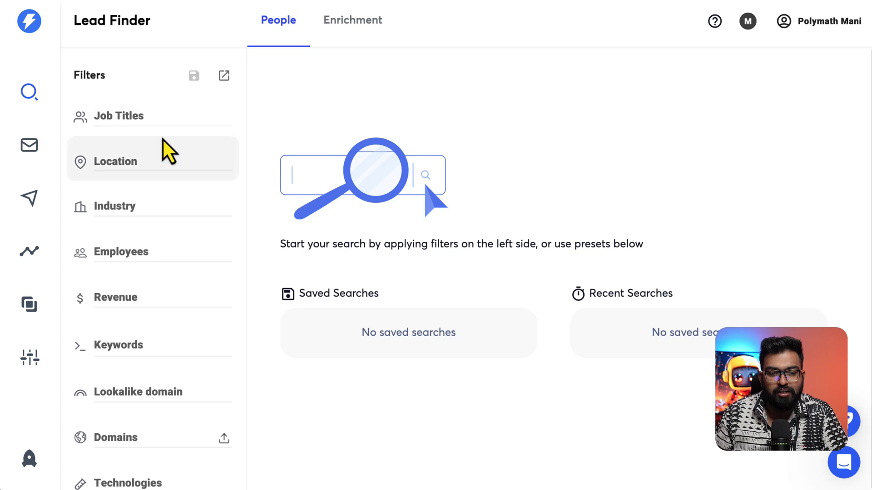
Step: Filter Lead Finder to CEO, Director of Marketing and Head of Marketing job titles
click(147, 114)
click(171, 25)
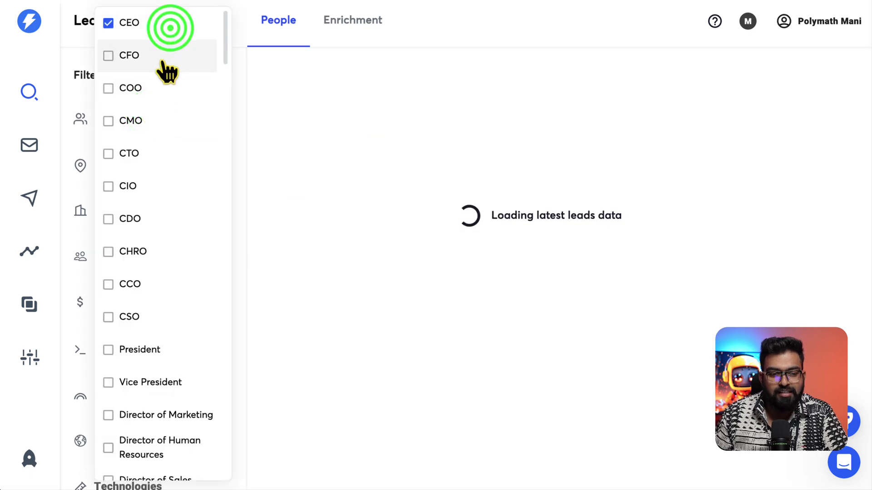
scroll(188, 225, down, 3)
click(181, 247)
scroll(181, 248, down, 2)
click(178, 242)
Step: Limit leads to United States and the Commercial Real Estate industry
click(169, 214)
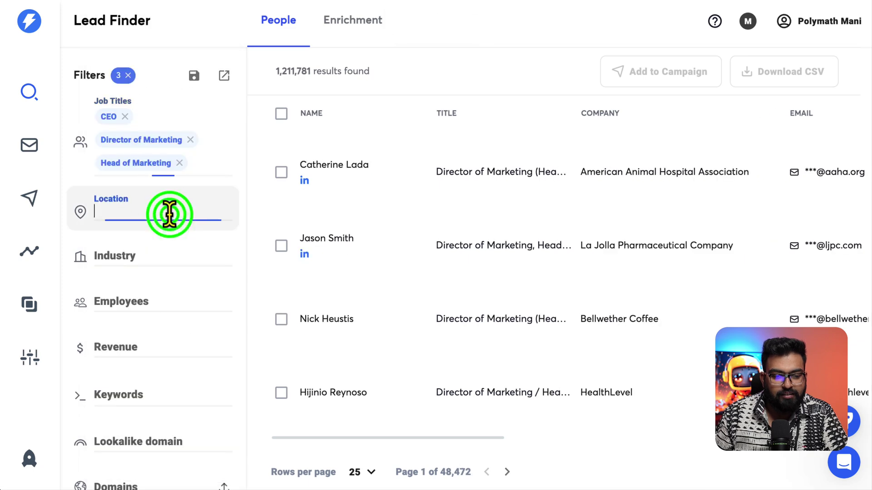
text(Un)
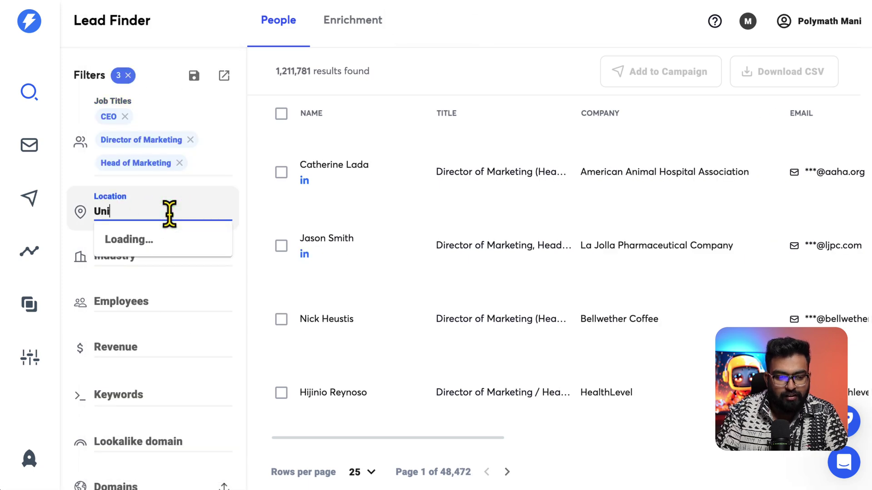
text(i)
click(140, 268)
click(141, 269)
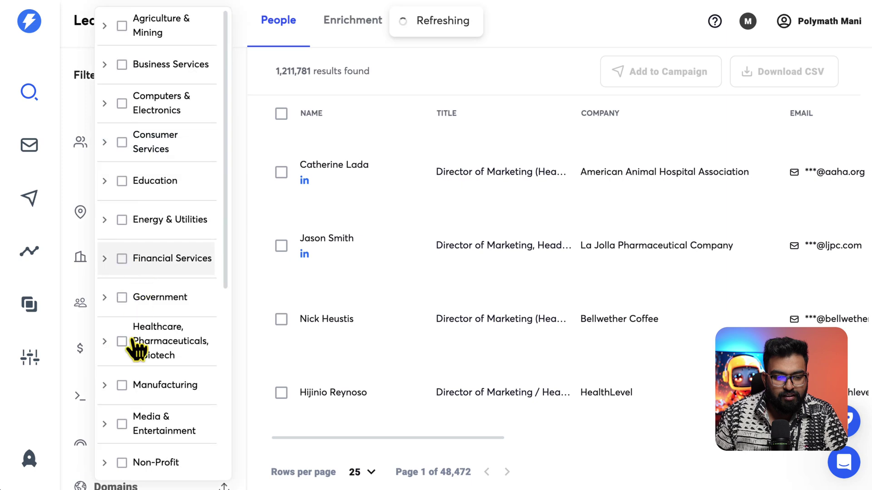
scroll(136, 363, down, 6)
click(134, 425)
scroll(136, 318, down, 1)
click(129, 285)
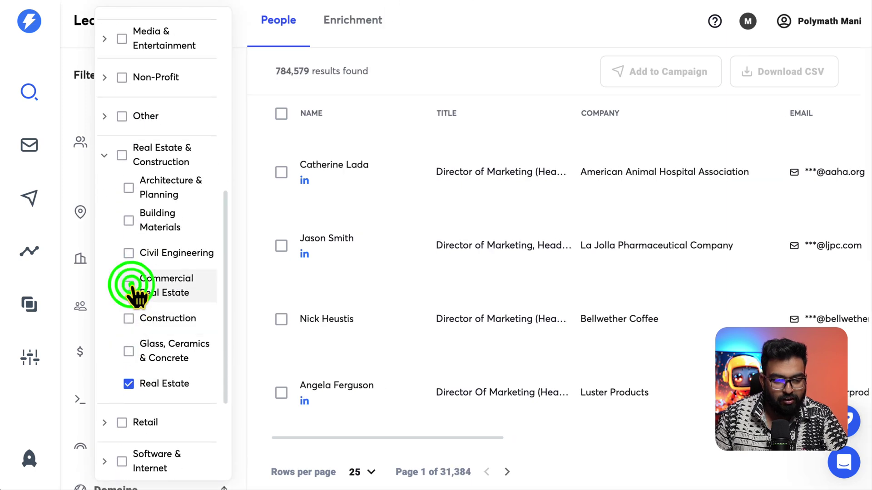
click(99, 270)
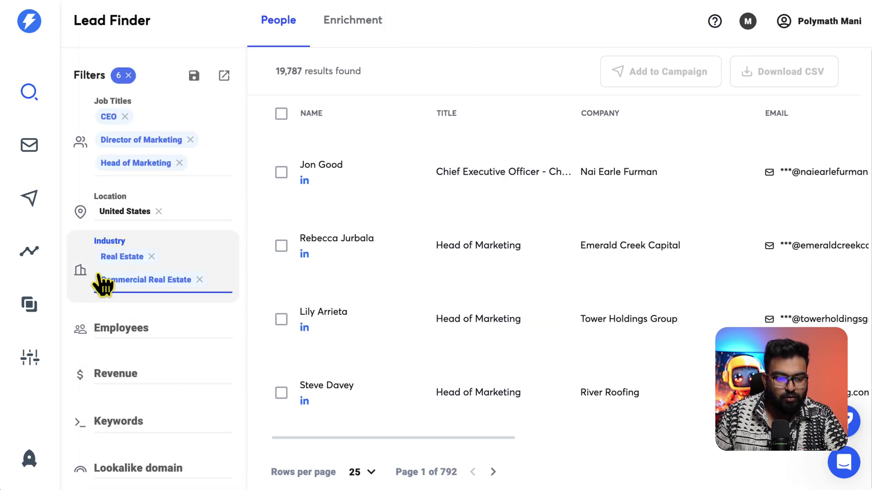
Step: Restrict to companies with 0-25 employees and $1M-10M revenue
scroll(100, 282, down, 2)
click(139, 259)
click(140, 245)
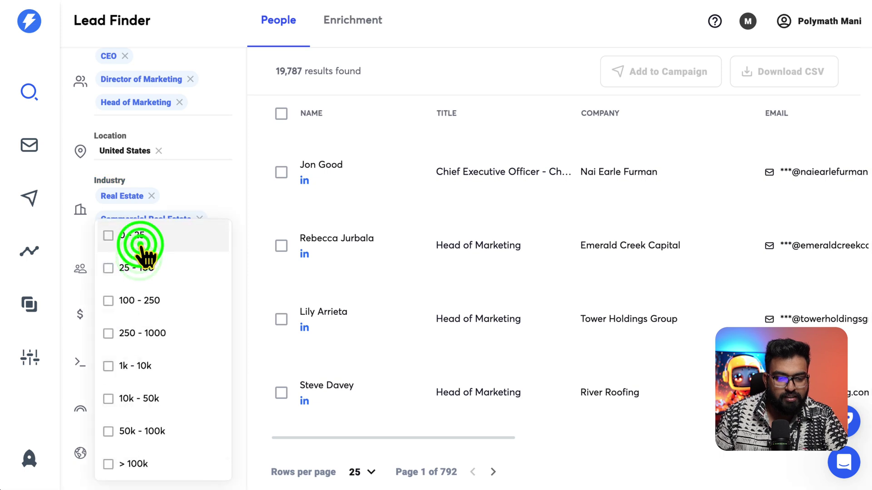
click(81, 268)
scroll(91, 264, down, 2)
click(119, 244)
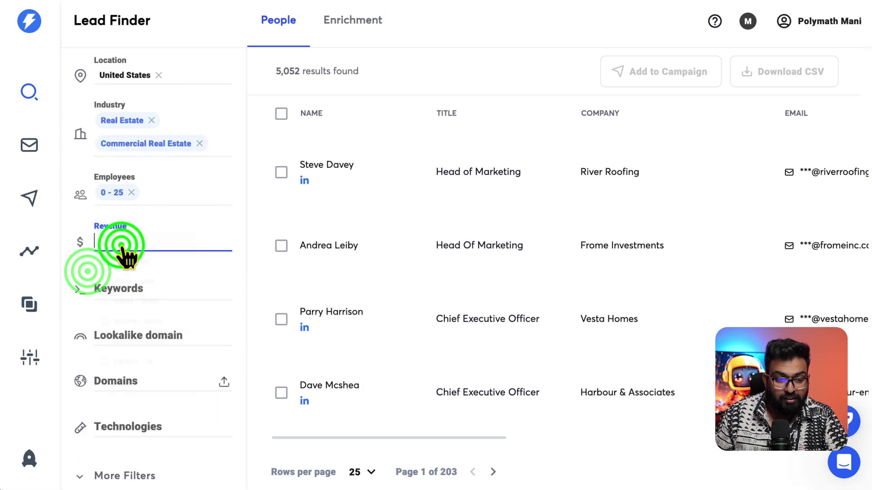
click(108, 268)
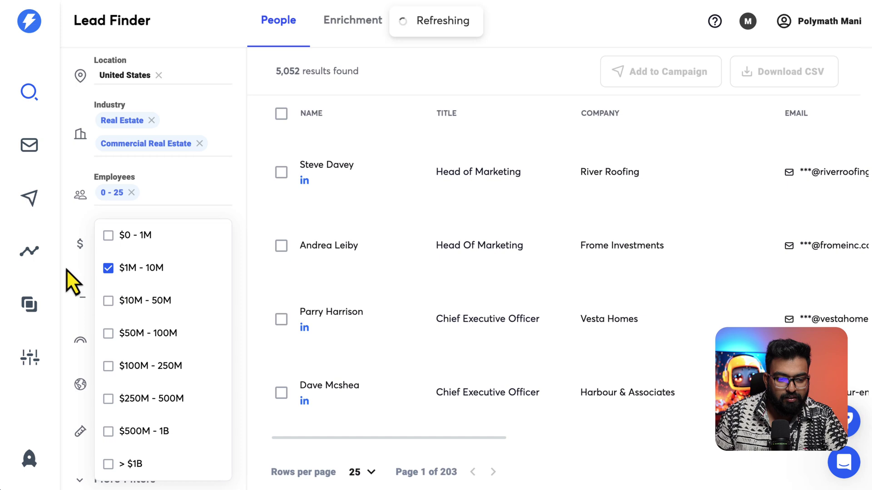
click(66, 269)
Step: Add the first 25 results to Realestate Campaign and open its email sequence
scroll(424, 189, down, 2)
scroll(431, 189, up, 2)
scroll(434, 190, right, 5)
scroll(525, 193, left, 5)
click(281, 113)
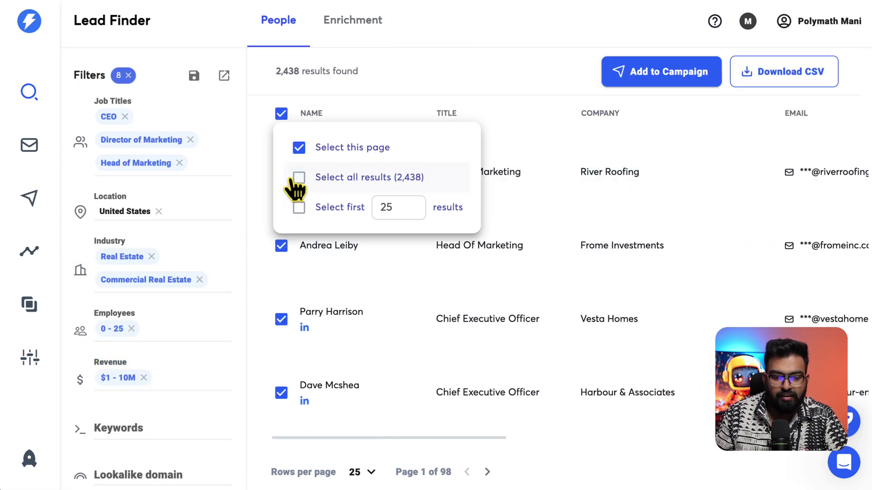
click(299, 207)
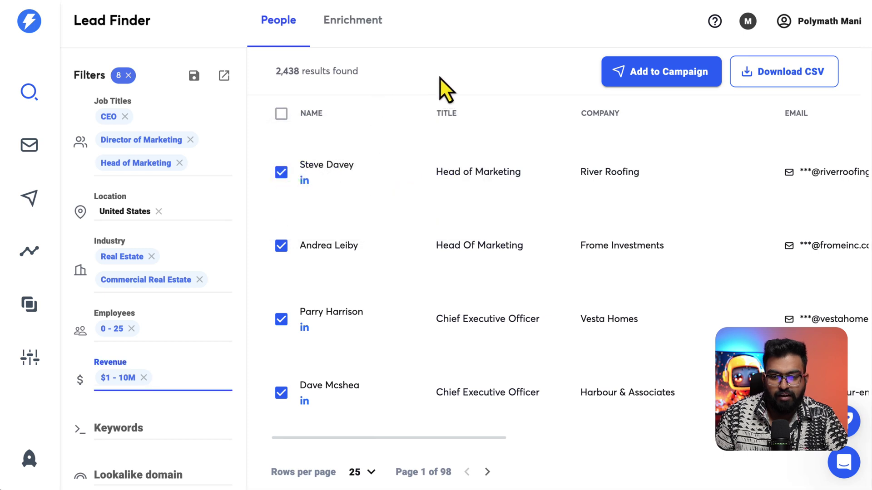
click(629, 84)
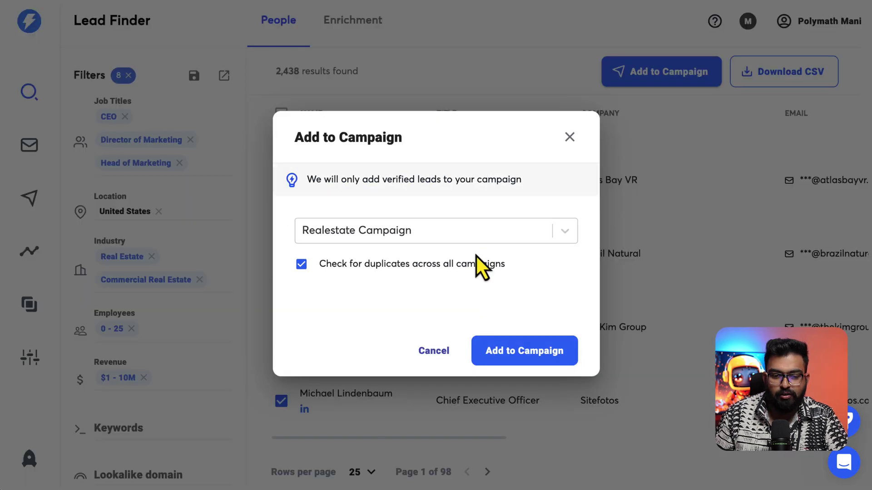
click(530, 356)
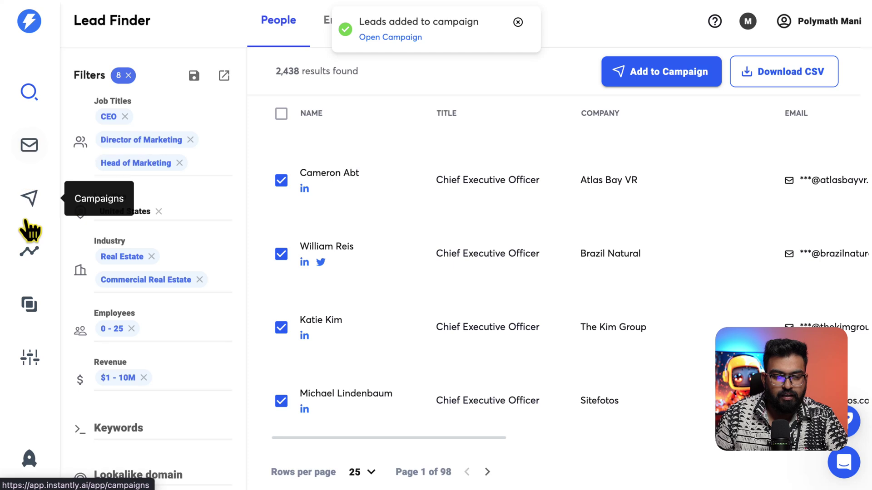
click(30, 196)
click(146, 195)
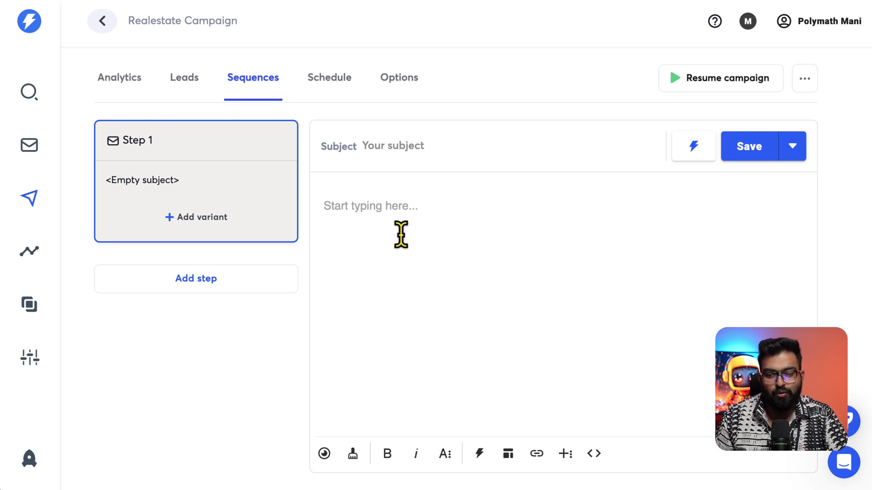
Step: Add Step 2 to the Realestate Campaign sequence and set a 5-day wait after Step 1
click(195, 278)
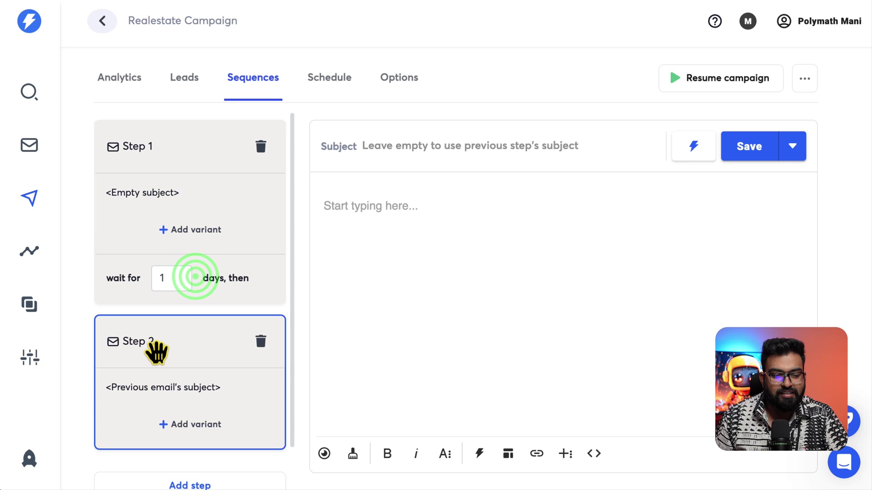
double_click(170, 278)
text(5)
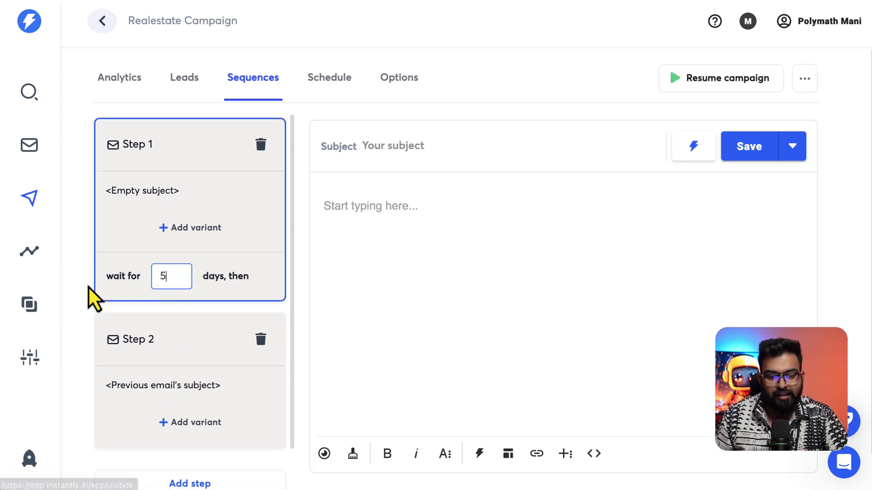